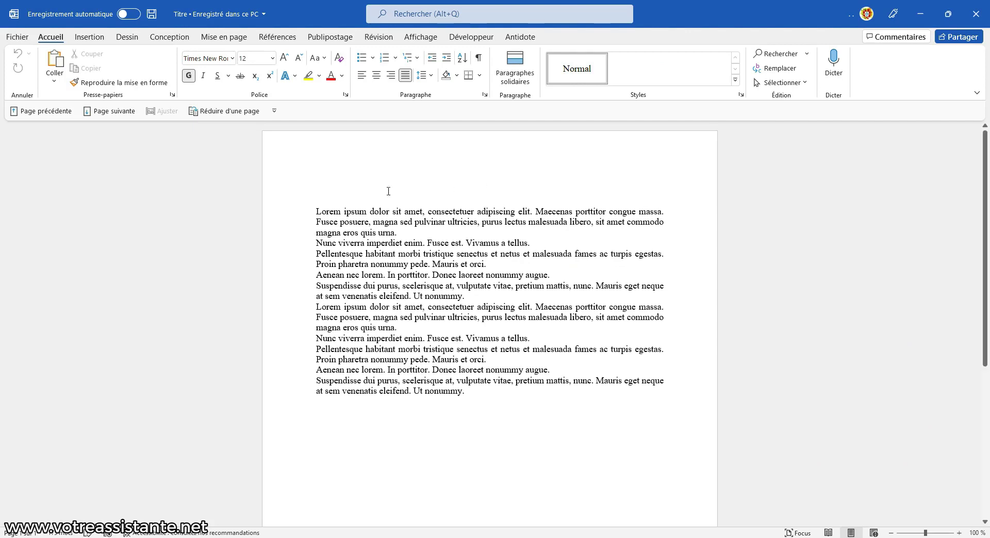
# Try Automatic font colour on the title line, undo it, and reselect the line
pyautogui.click(291, 192)
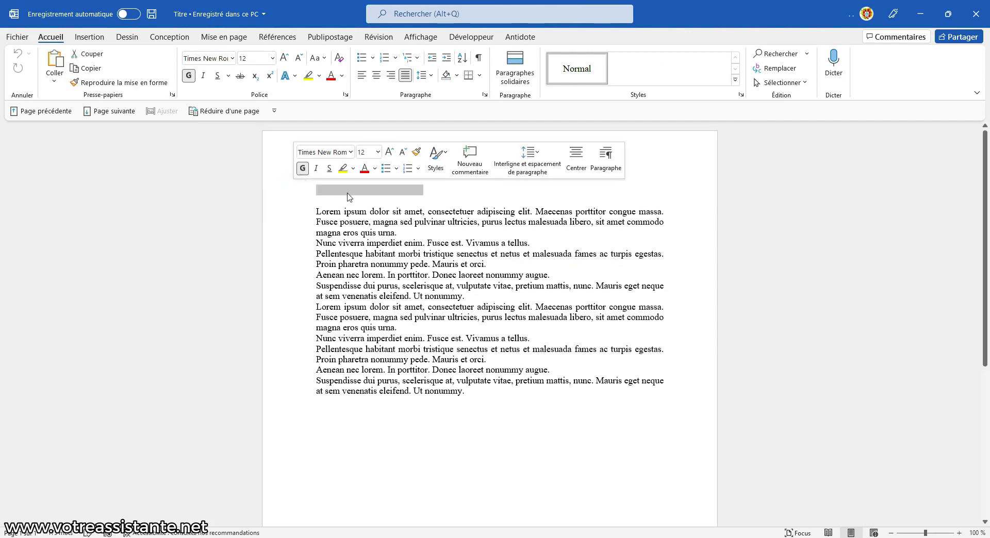
pyautogui.click(343, 74)
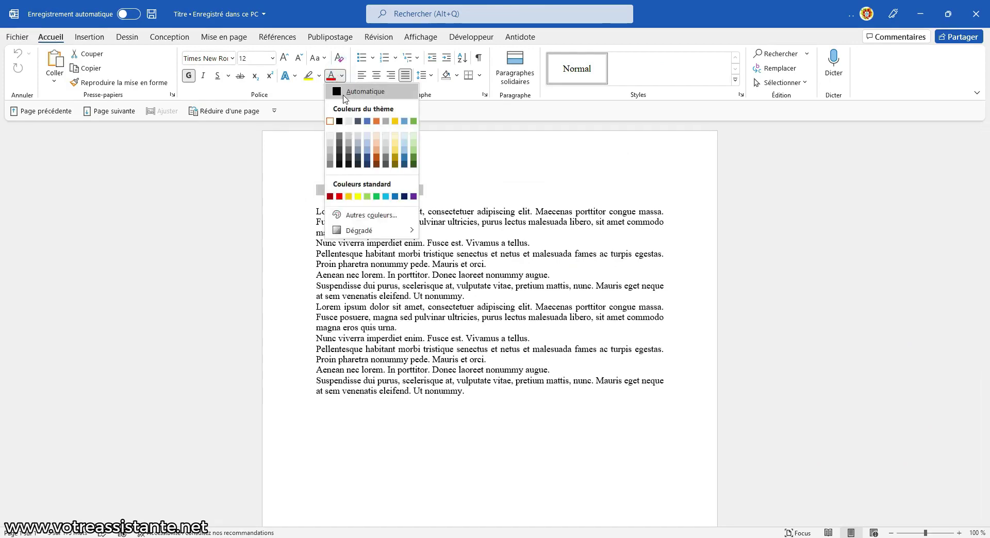
pyautogui.click(345, 92)
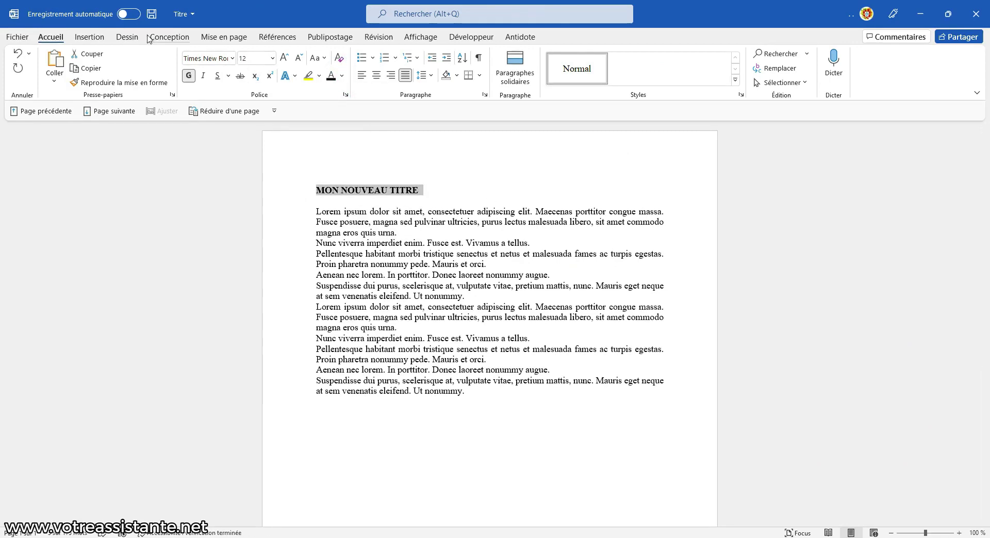
pyautogui.click(17, 53)
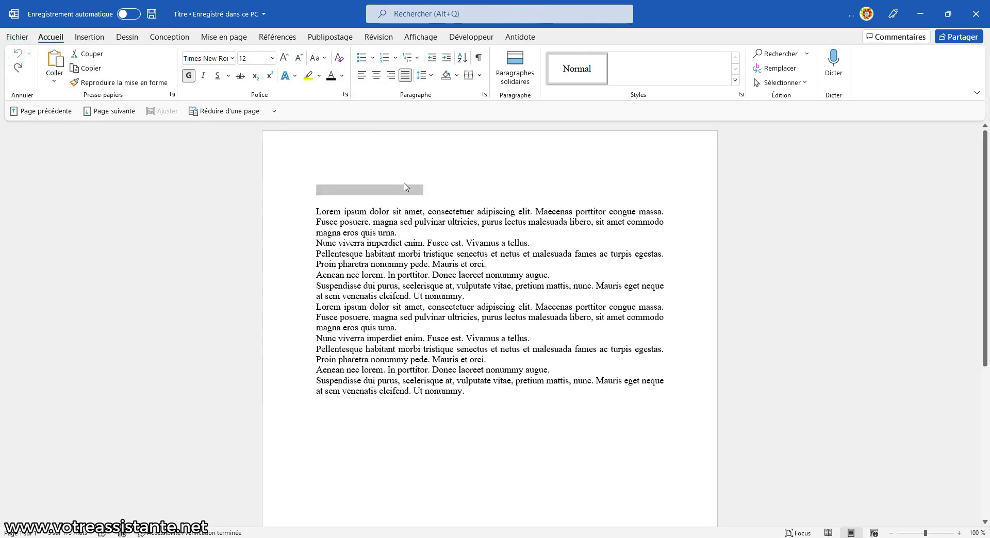
pyautogui.click(281, 191)
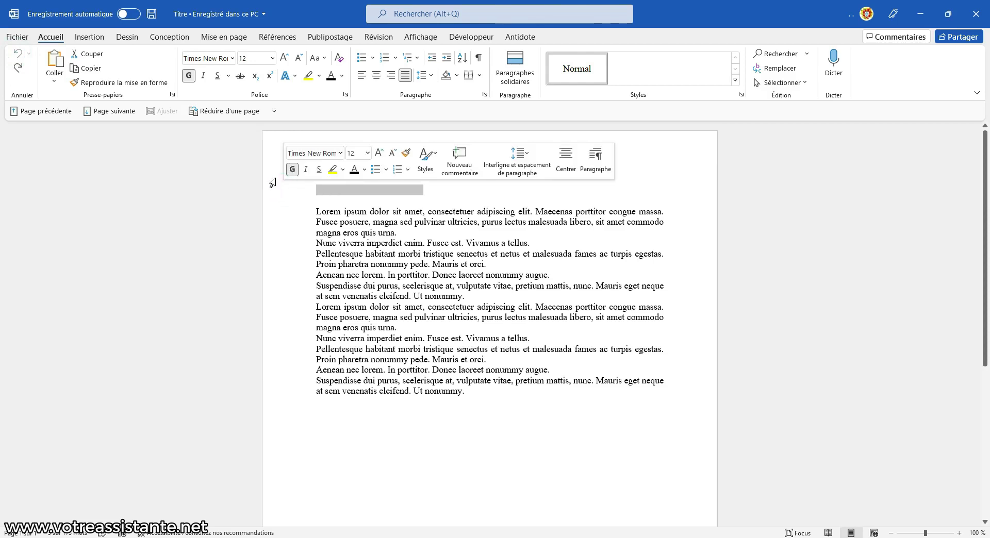
pyautogui.click(276, 191)
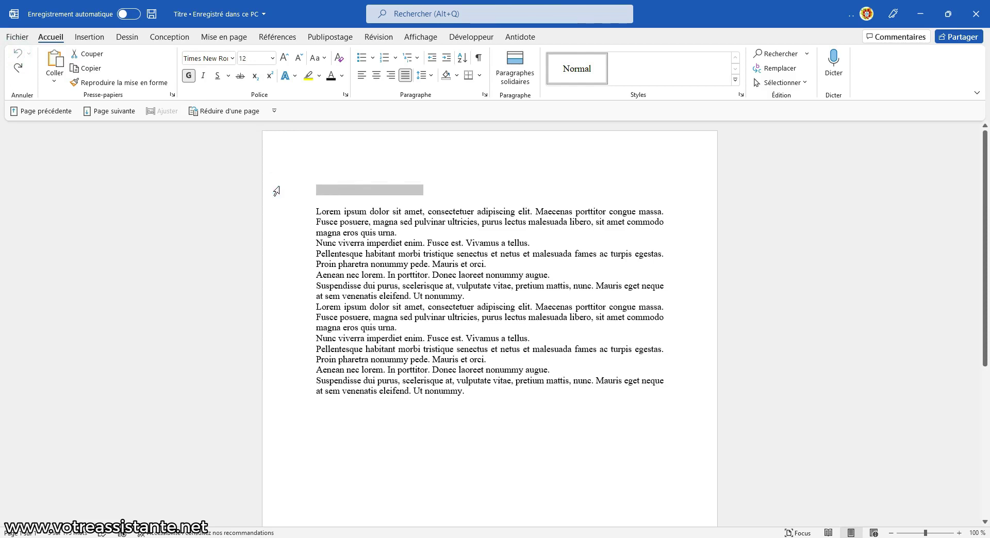
# Give the title paragraph a blue shading fill in Borders and Shading
pyautogui.click(171, 40)
pyautogui.click(924, 66)
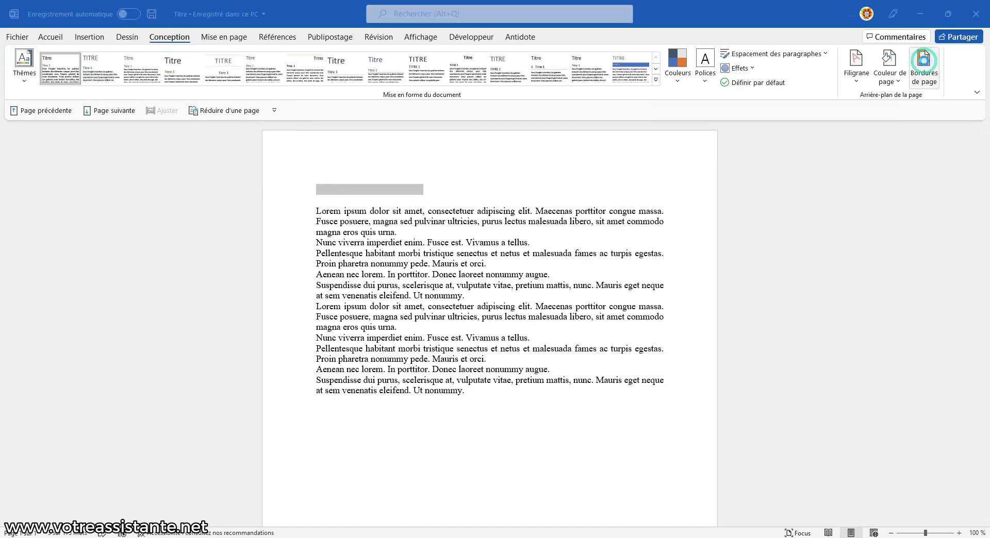
pyautogui.click(426, 105)
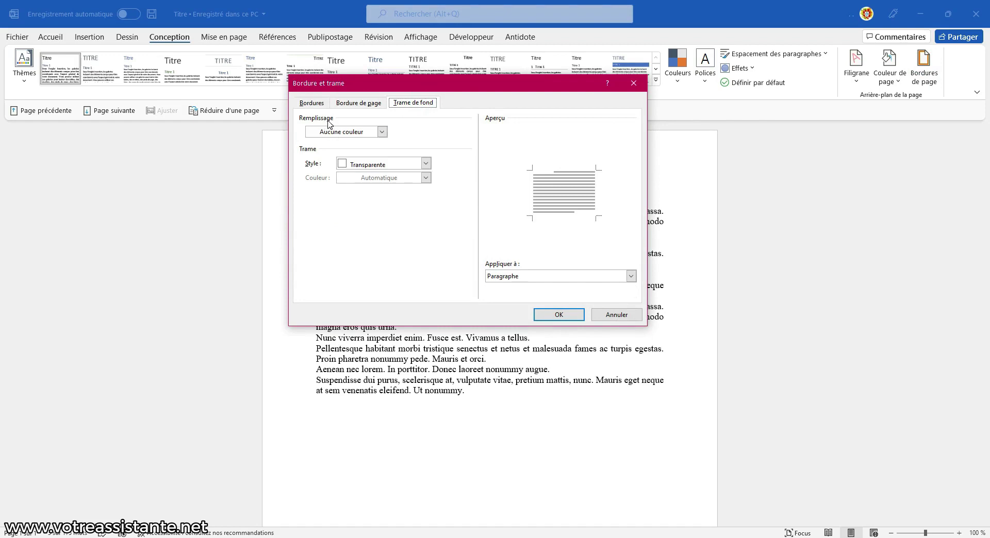
pyautogui.click(338, 133)
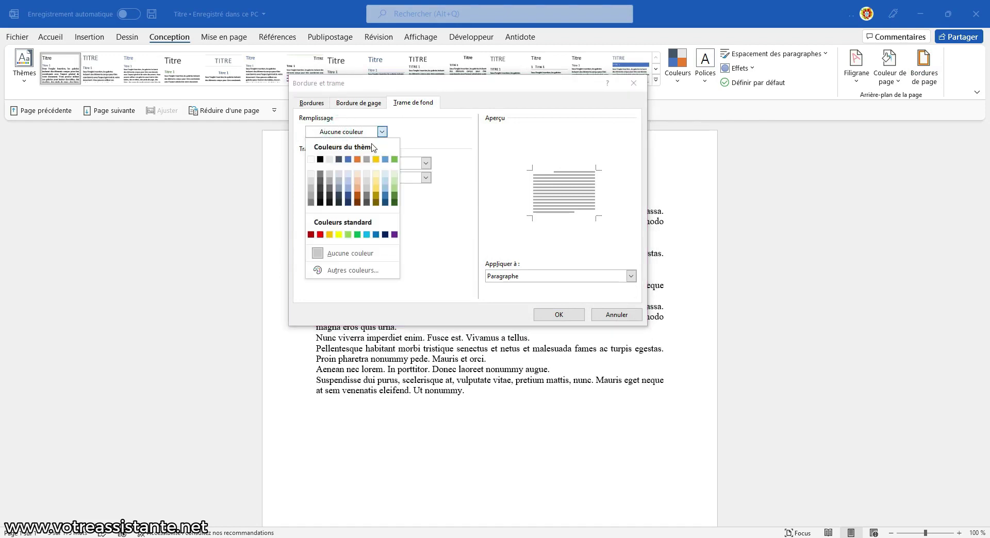
pyautogui.click(348, 160)
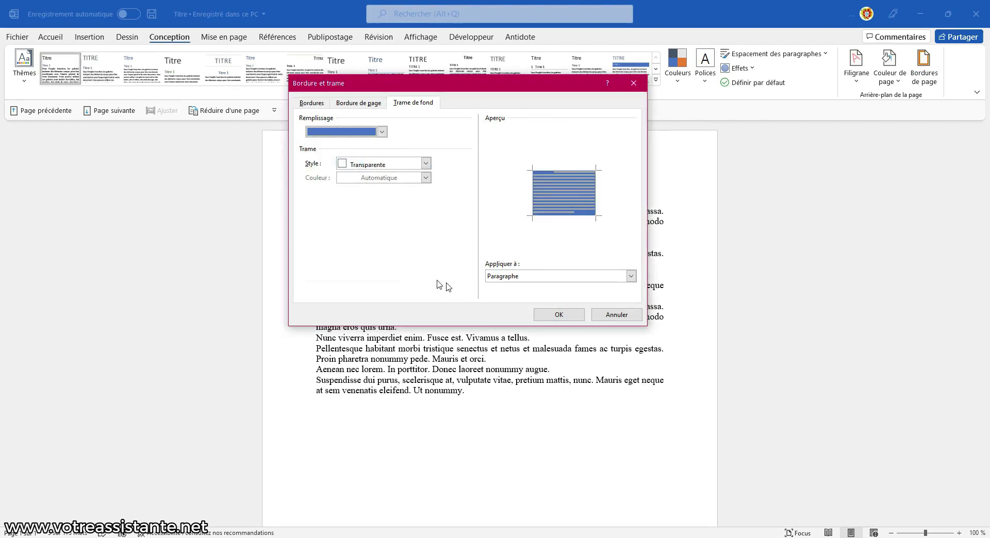
pyautogui.click(519, 283)
pyautogui.click(518, 291)
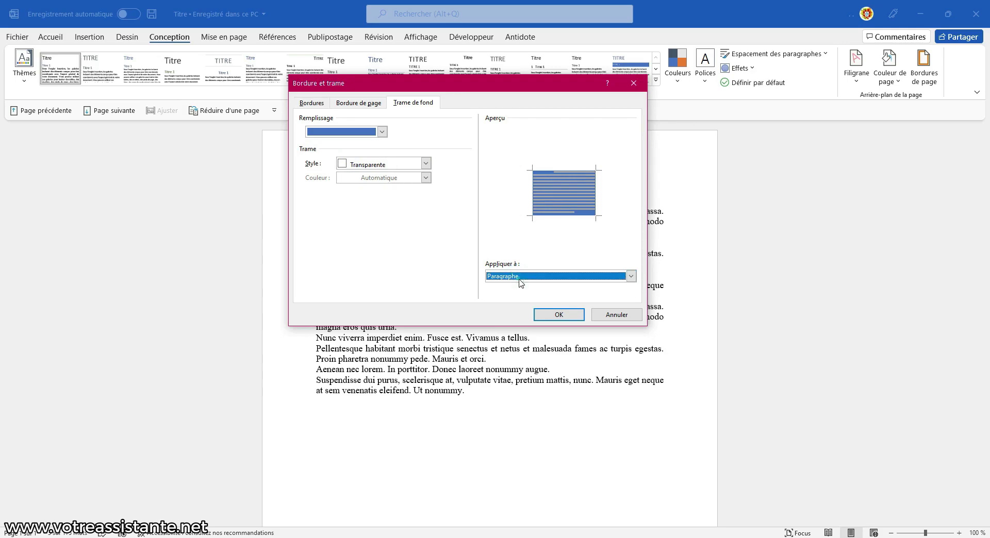
pyautogui.click(559, 314)
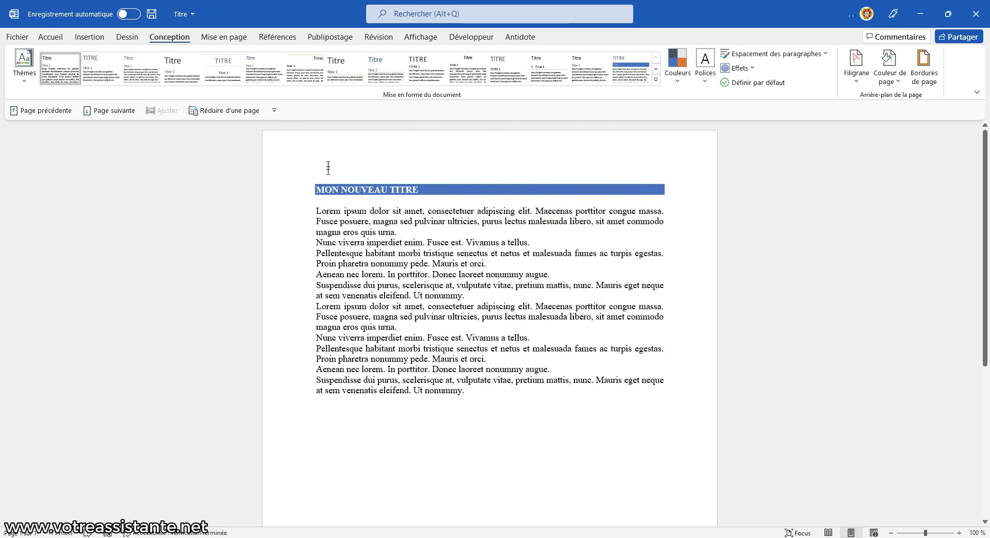
# Turn on the Ruler from the View ribbon
pyautogui.click(427, 39)
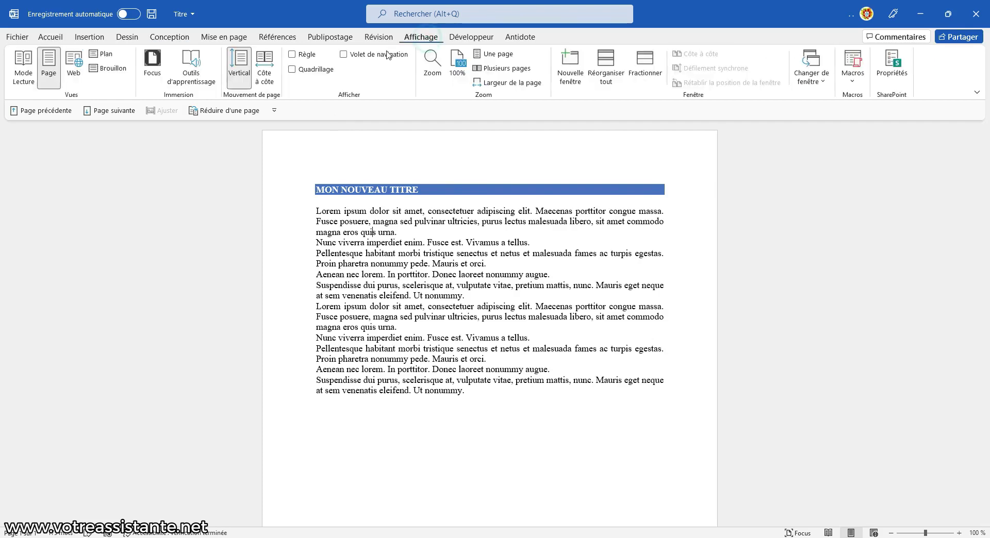
pyautogui.click(293, 55)
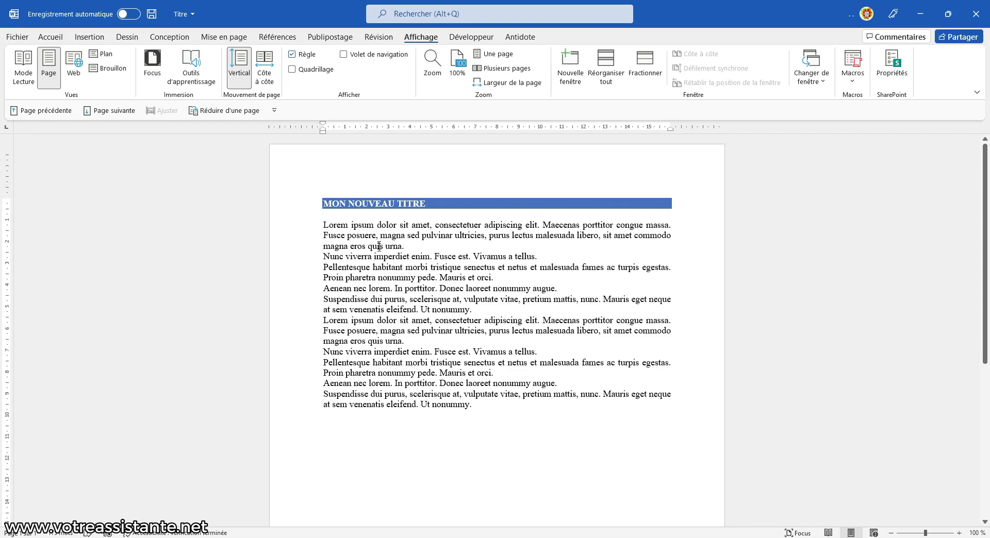
# Select the title and move its right indent left, ending the blue bar two-thirds across
pyautogui.tripleClick(431, 202)
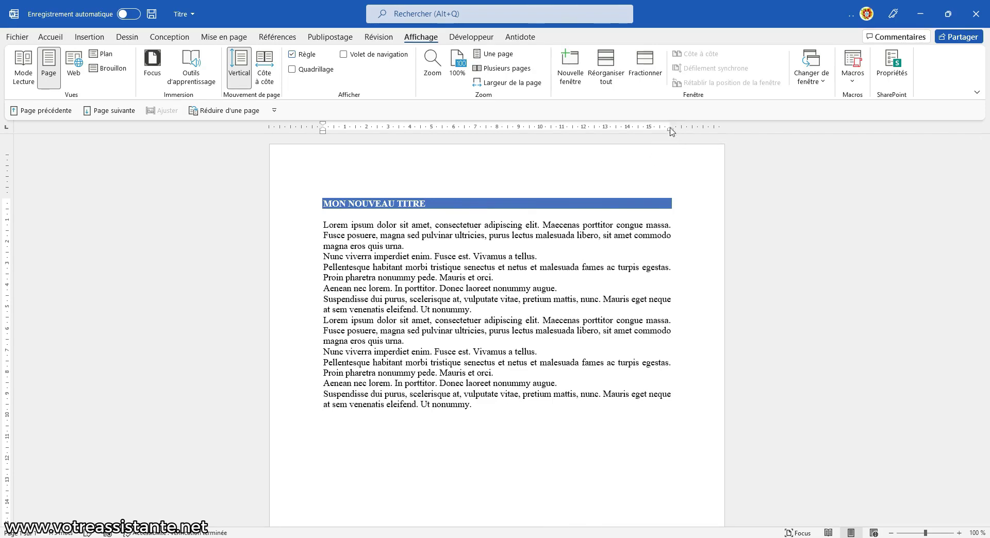
pyautogui.moveTo(671, 130); pyautogui.dragTo(508, 146)
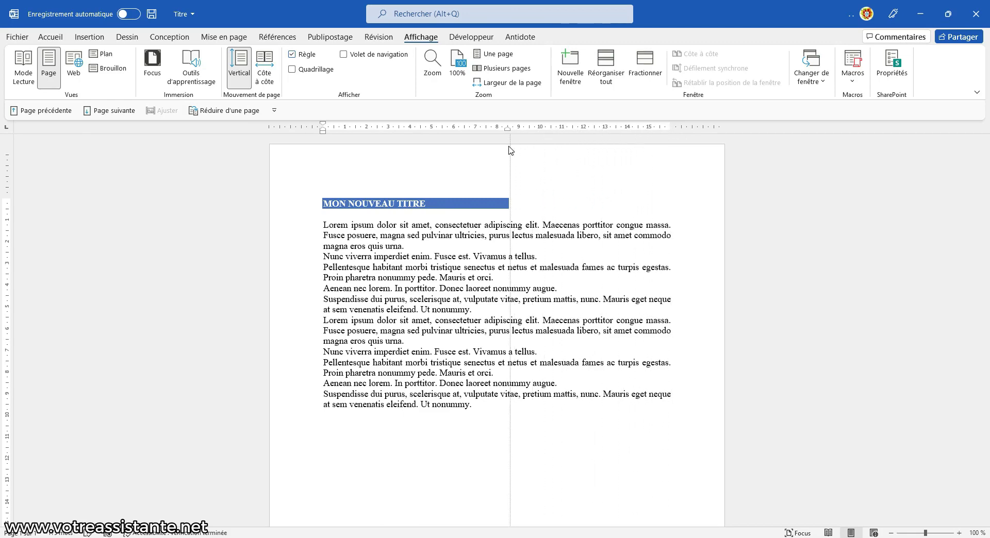
pyautogui.moveTo(509, 150); pyautogui.dragTo(671, 149)
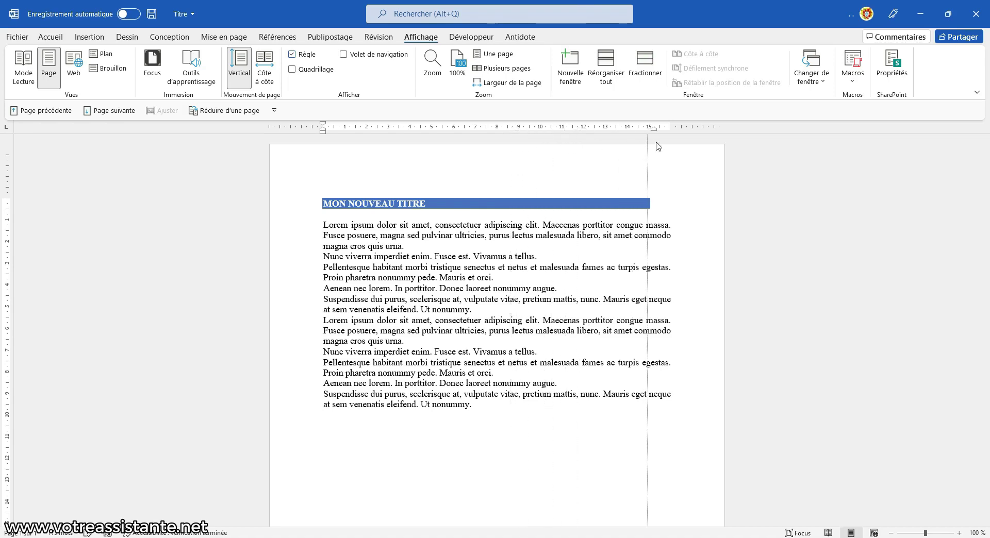
pyautogui.moveTo(671, 149); pyautogui.dragTo(540, 149)
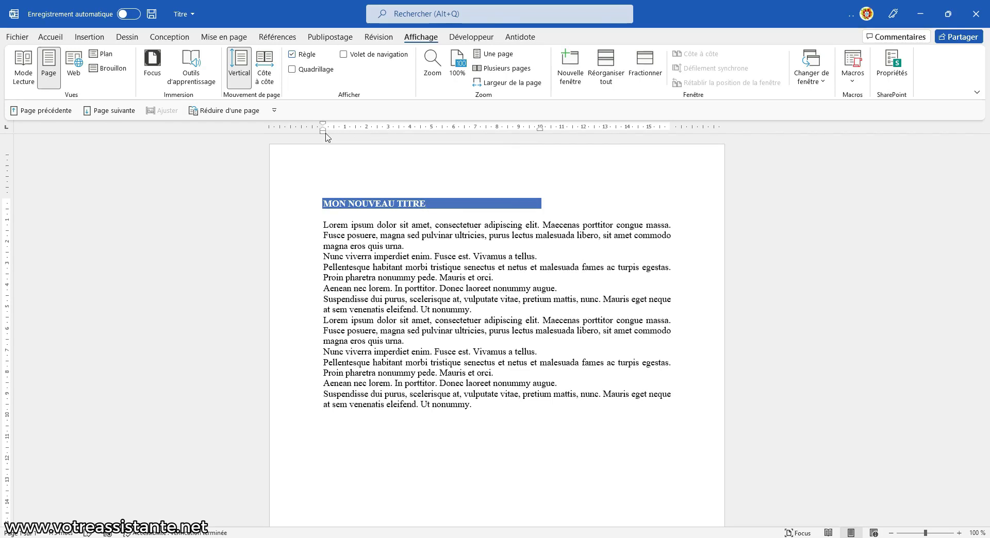
# Move the title's left indent into the margin and nudge the right indent slightly right
pyautogui.moveTo(324, 133)
pyautogui.mouseDown()
pyautogui.moveTo(359, 135)
pyautogui.moveTo(299, 143)
pyautogui.mouseUp()
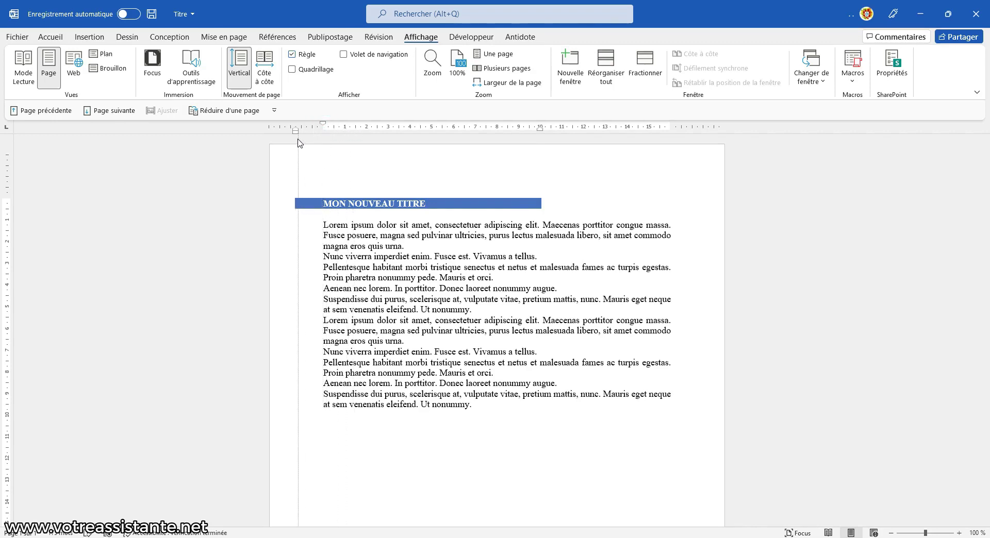
pyautogui.moveTo(299, 143); pyautogui.dragTo(325, 136)
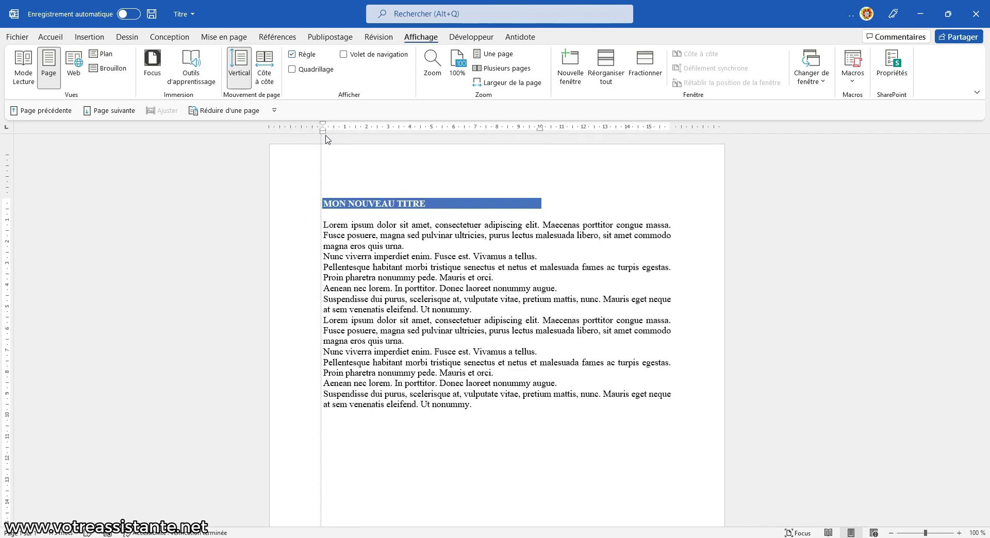
pyautogui.moveTo(540, 129); pyautogui.dragTo(561, 139)
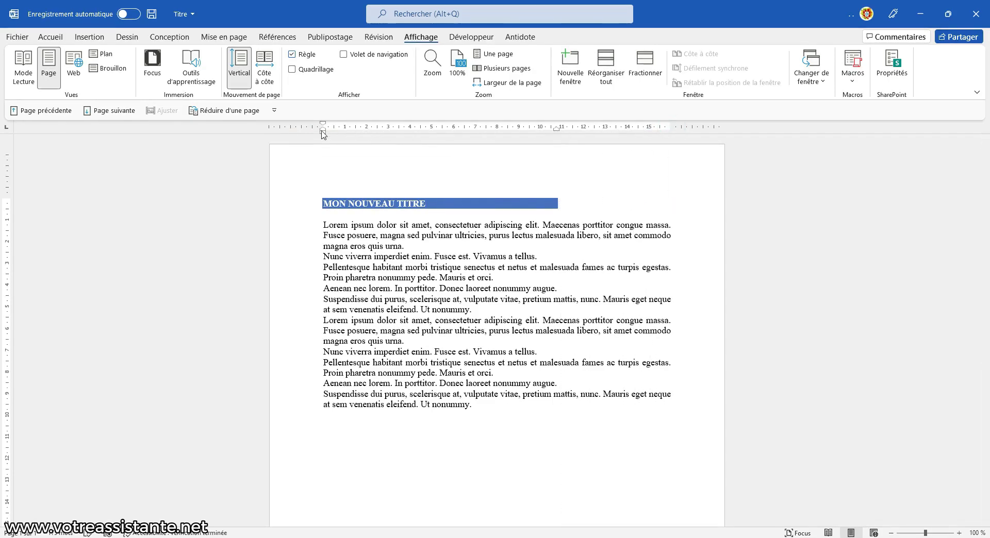
pyautogui.moveTo(323, 131); pyautogui.dragTo(296, 131)
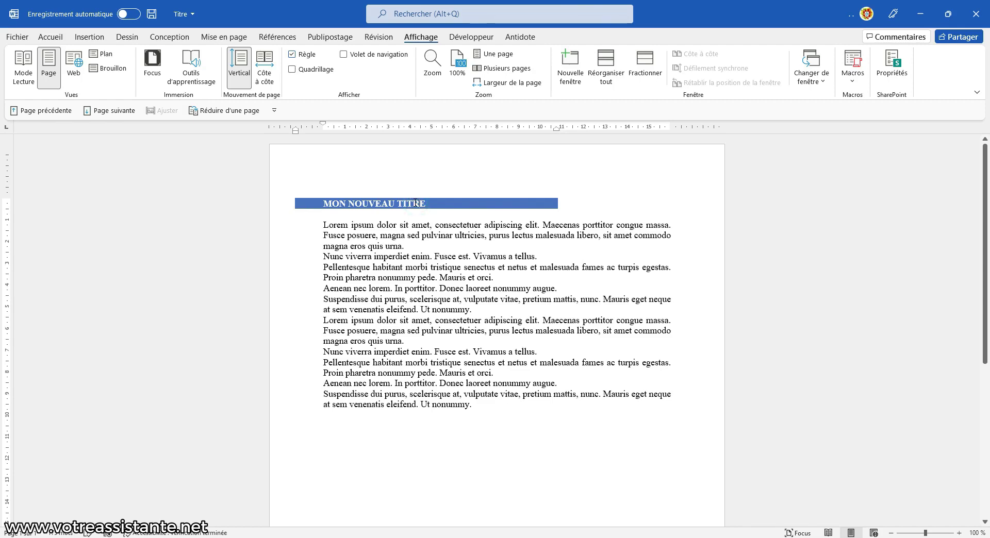
# Set the title paragraph's shading fill to No Color
pyautogui.click(278, 204)
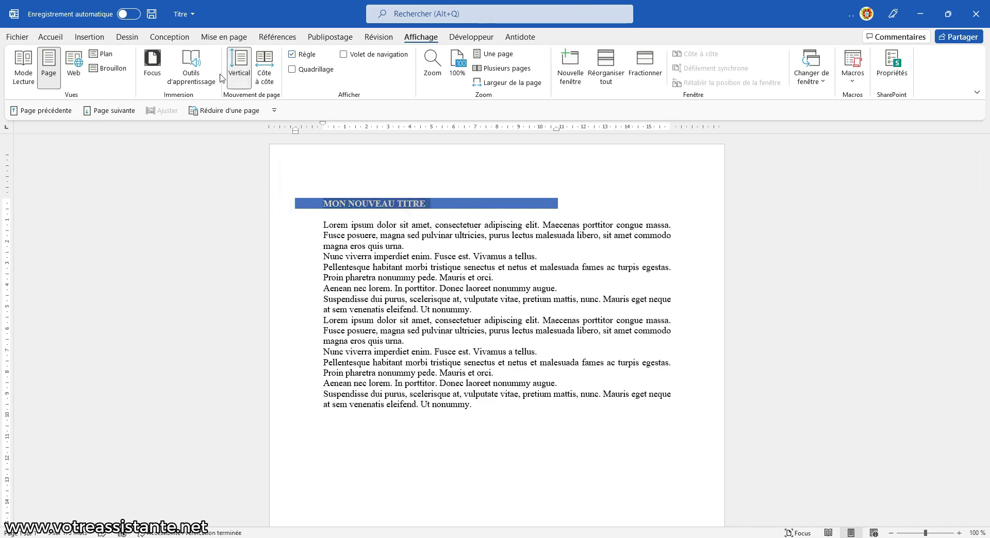
pyautogui.click(170, 36)
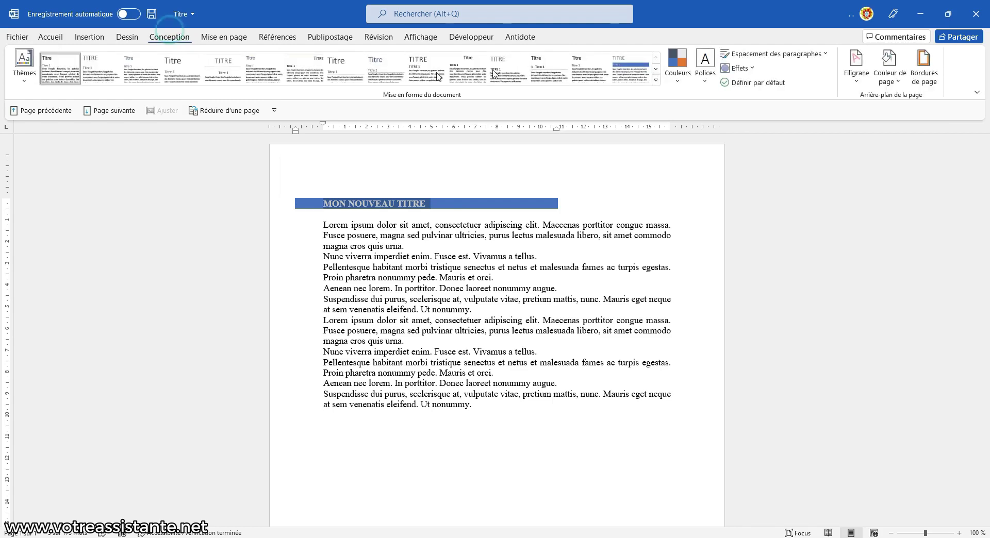
pyautogui.click(924, 64)
pyautogui.click(431, 104)
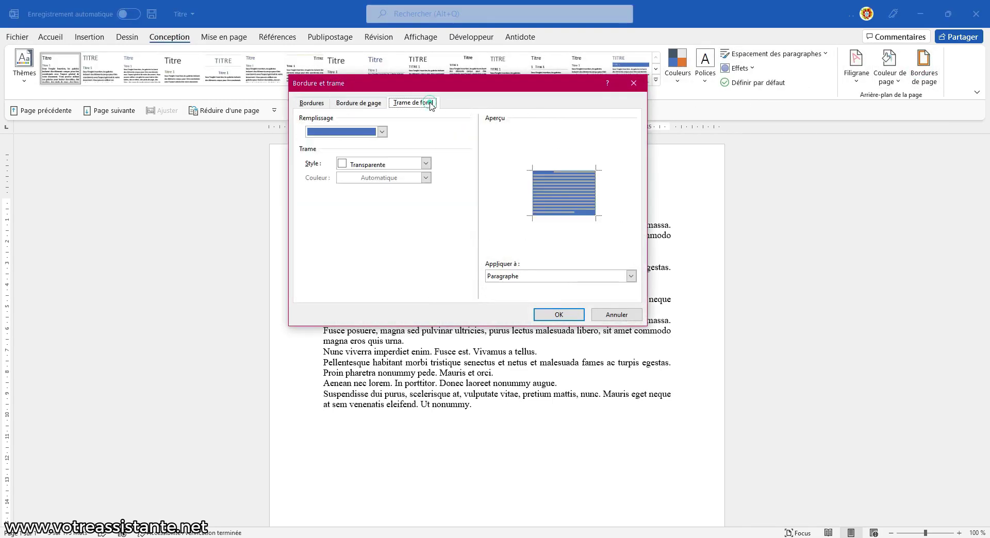
pyautogui.click(356, 132)
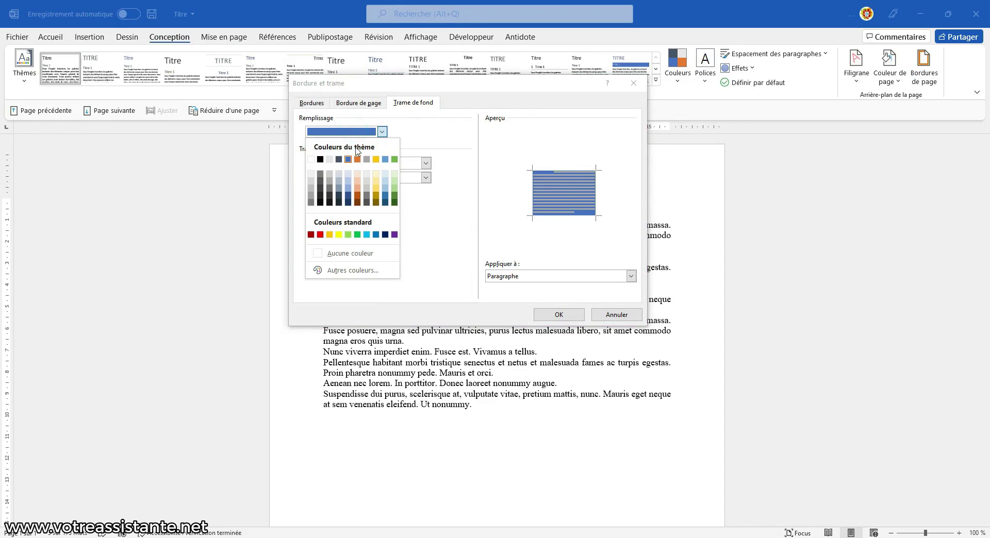
pyautogui.click(340, 254)
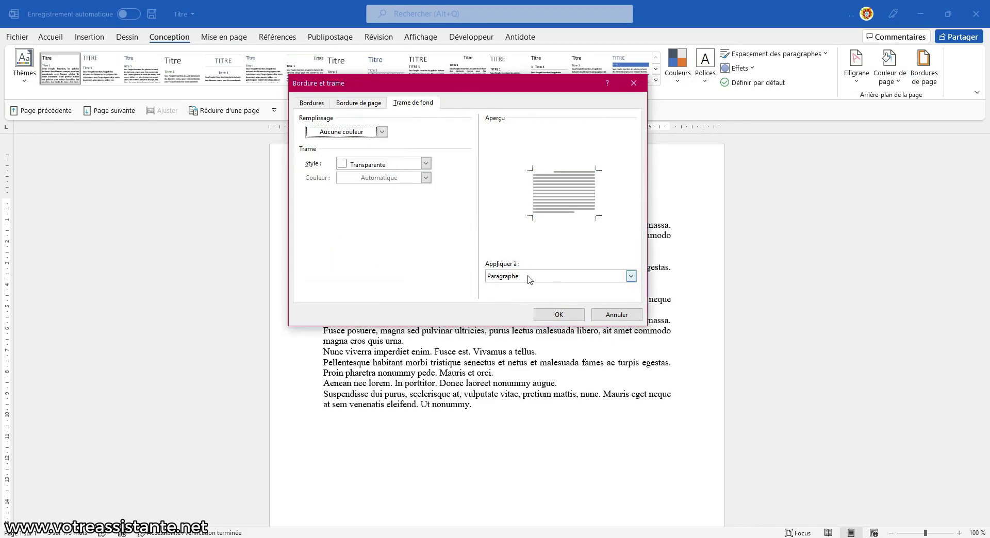
pyautogui.click(555, 315)
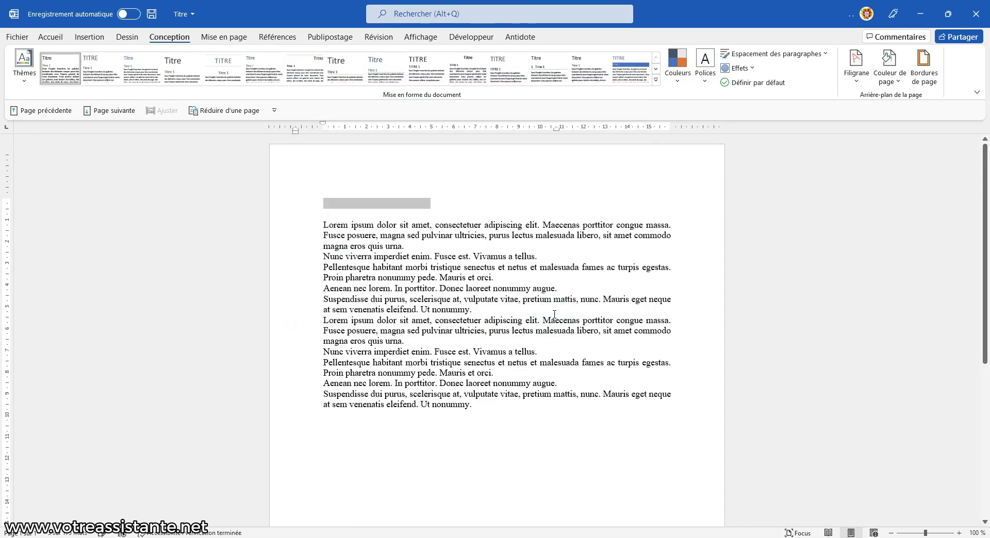
pyautogui.click(540, 278)
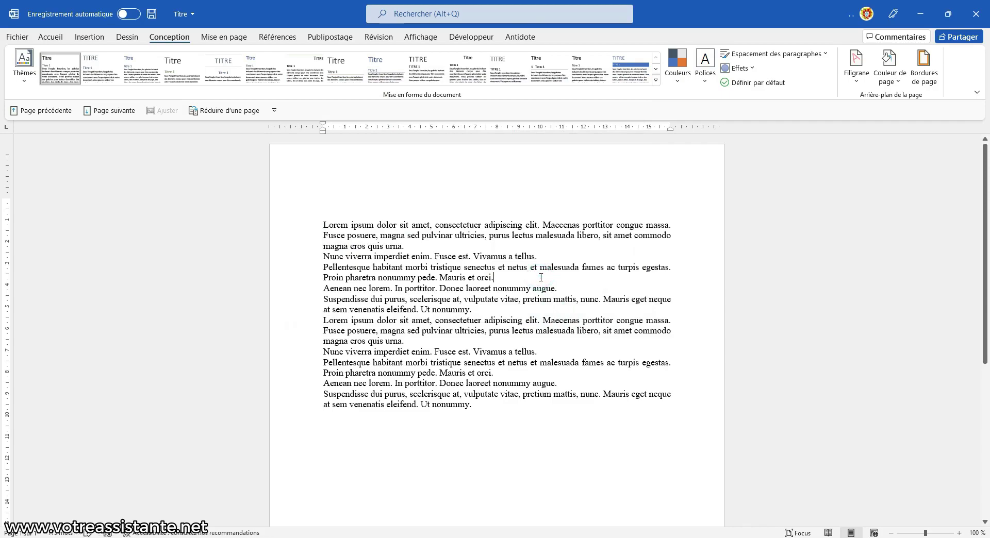